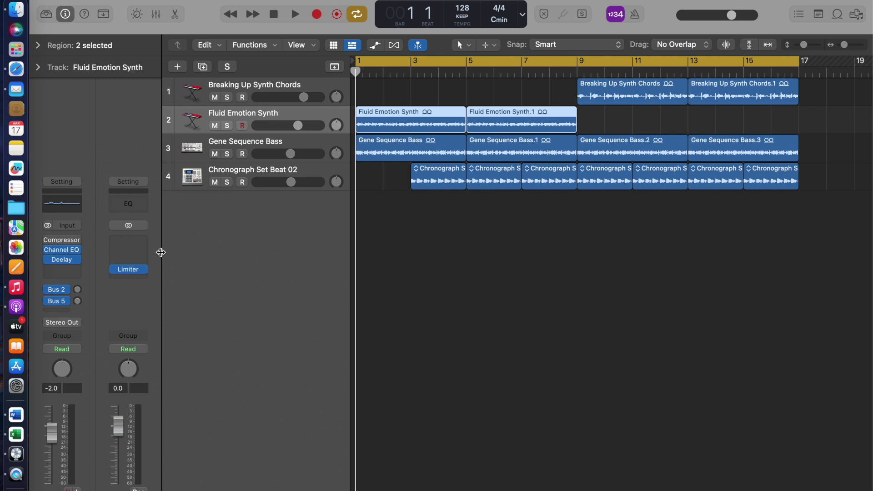
# - Insert the stereo Remix FX multi-effect above the Limiter on the Stereo Out channel
pyautogui.click(144, 242)
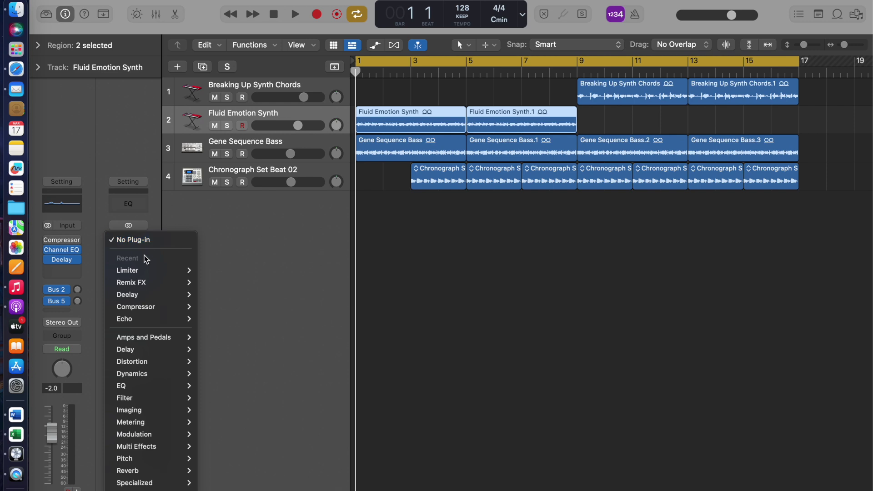
pyautogui.moveTo(149, 284)
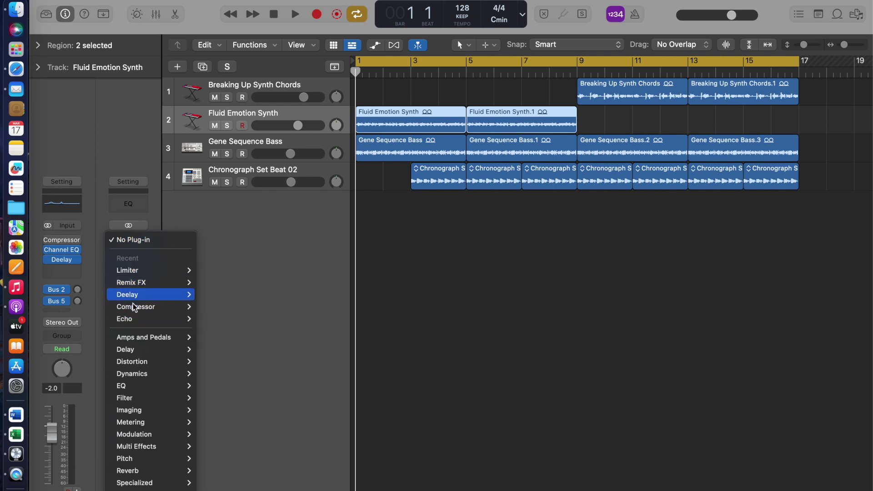
pyautogui.moveTo(141, 341)
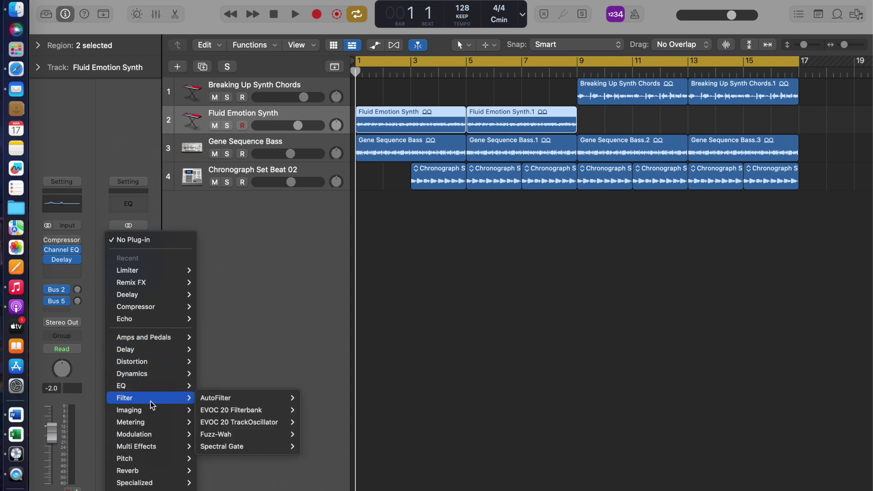
pyautogui.moveTo(151, 448)
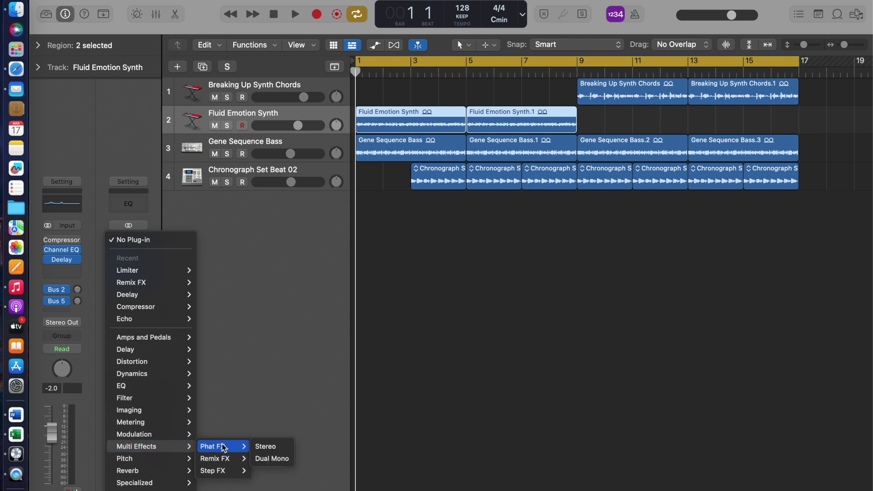
pyautogui.moveTo(222, 459)
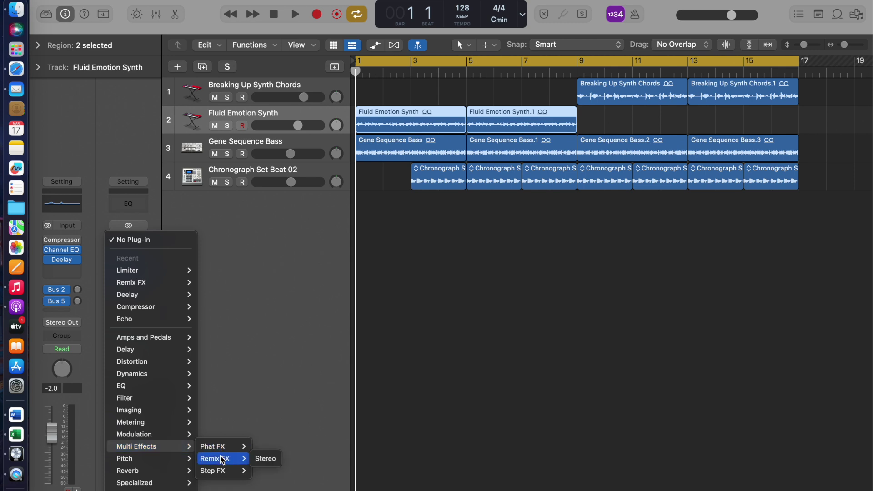
pyautogui.click(259, 459)
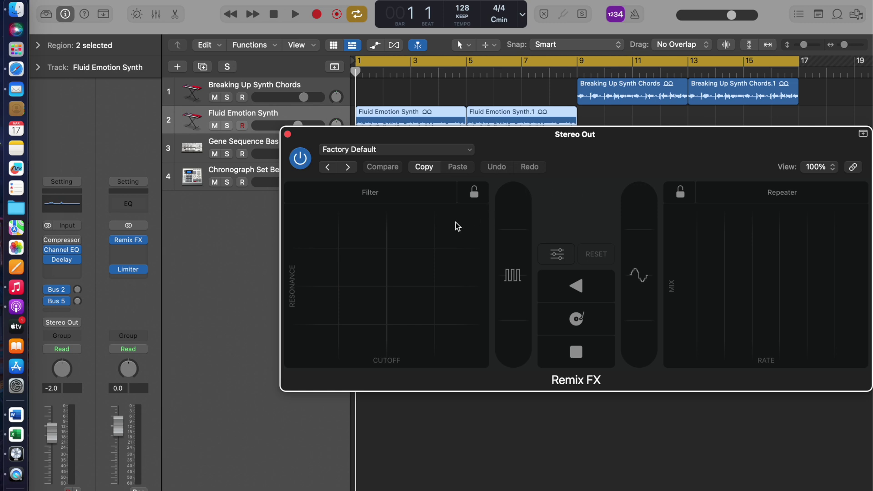
# - Check the Filter pad's effect choices, then play the project and audition the Filter and Repeater pads in Remix FX
pyautogui.click(371, 195)
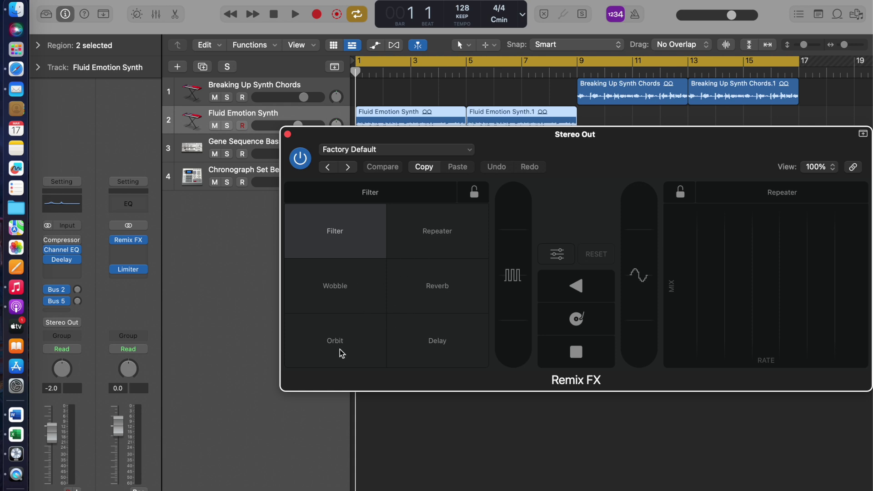
pyautogui.click(583, 186)
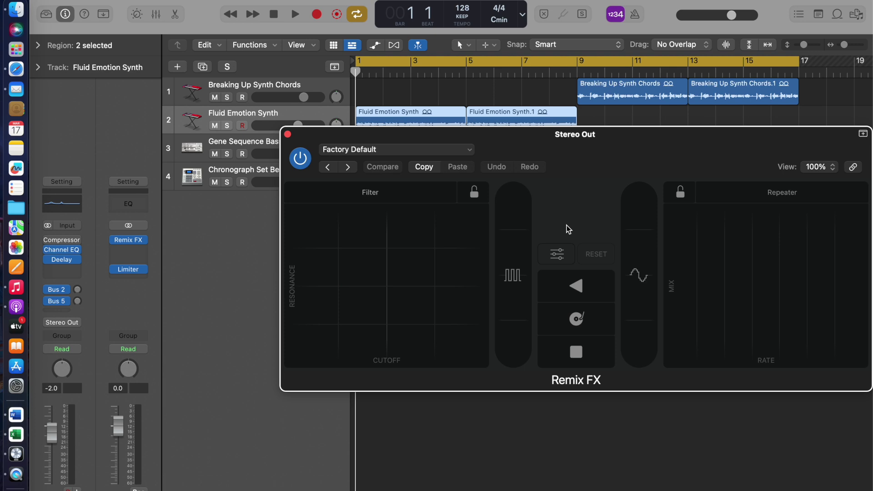
pyautogui.press('space')
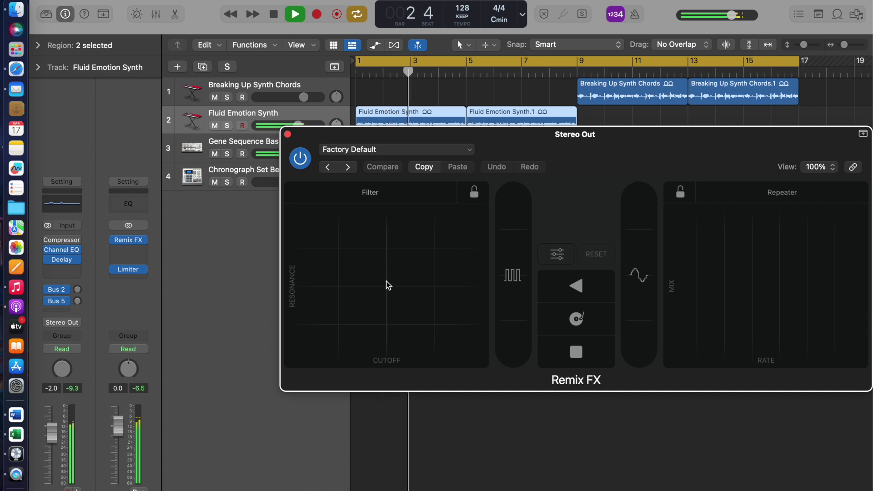
pyautogui.moveTo(386, 281)
pyautogui.mouseDown()
pyautogui.moveTo(369, 236)
pyautogui.moveTo(378, 221)
pyautogui.moveTo(395, 221)
pyautogui.moveTo(422, 241)
pyautogui.moveTo(416, 264)
pyautogui.moveTo(399, 268)
pyautogui.moveTo(343, 254)
pyautogui.moveTo(348, 278)
pyautogui.moveTo(382, 283)
pyautogui.mouseUp()
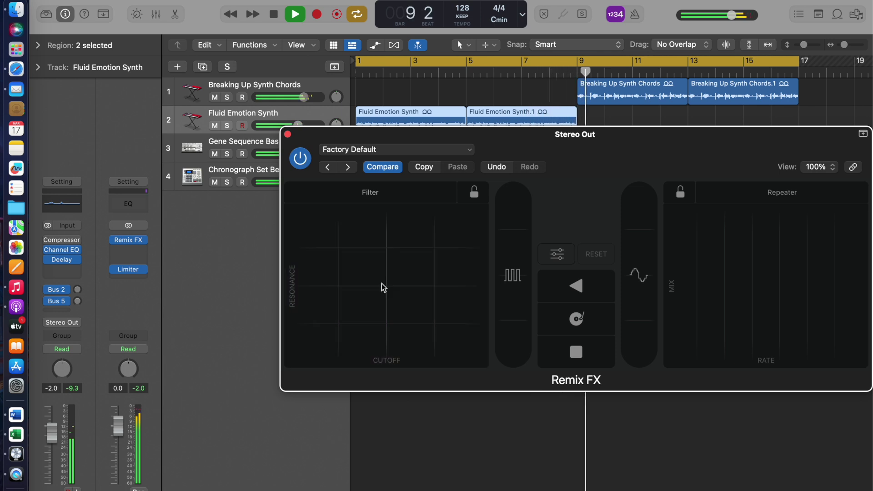
pyautogui.moveTo(765, 289); pyautogui.dragTo(764, 287)
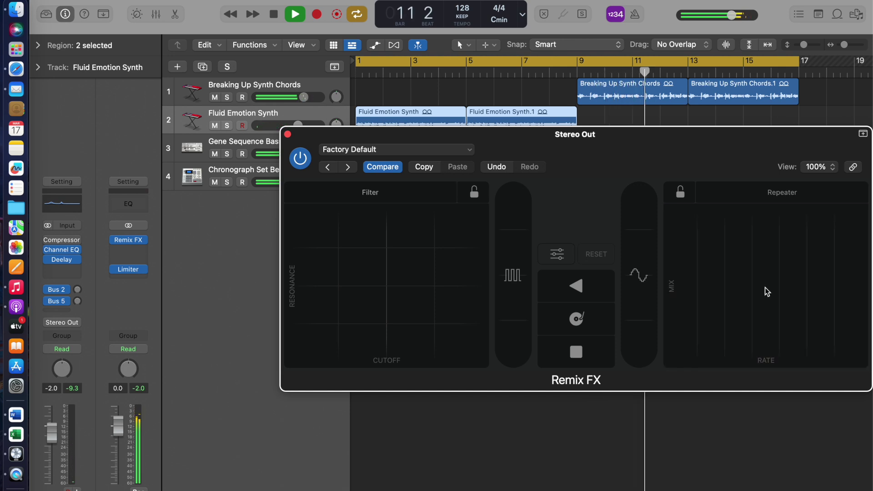
pyautogui.moveTo(765, 288); pyautogui.dragTo(766, 288)
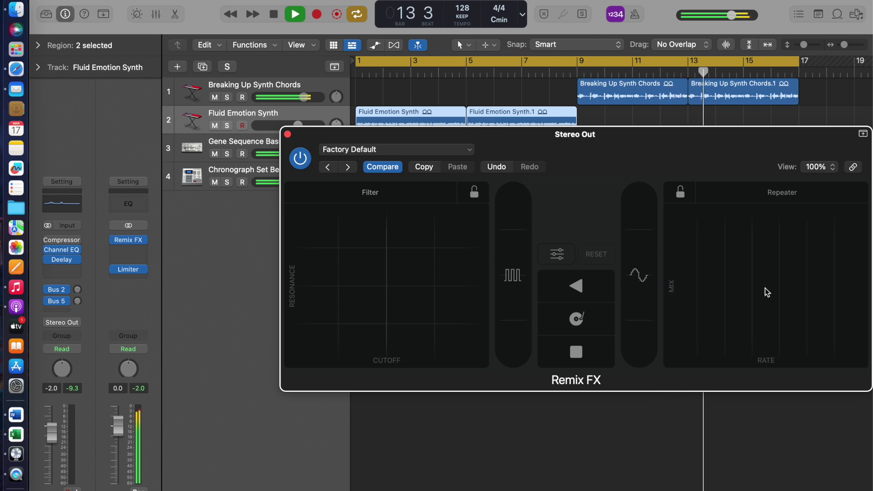
pyautogui.moveTo(765, 288); pyautogui.dragTo(793, 286)
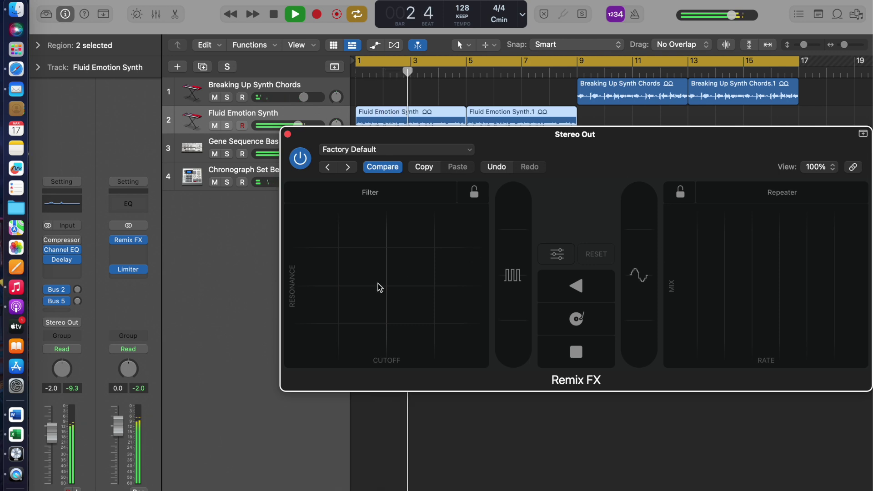
# - Replace the Filter pad with Wobble and audition the Wobble and Repeater pads during playback
pyautogui.click(390, 193)
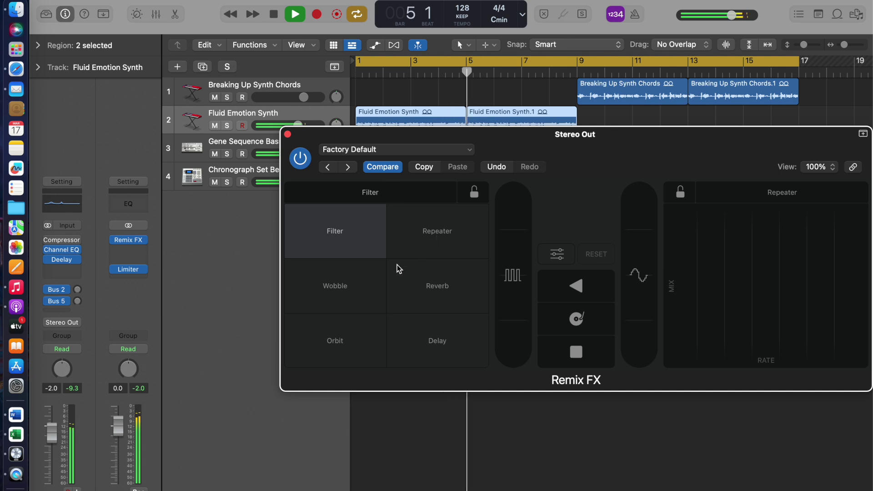
pyautogui.click(333, 284)
pyautogui.moveTo(399, 287)
pyautogui.mouseDown()
pyautogui.moveTo(377, 266)
pyautogui.moveTo(353, 286)
pyautogui.moveTo(383, 296)
pyautogui.moveTo(411, 278)
pyautogui.mouseUp()
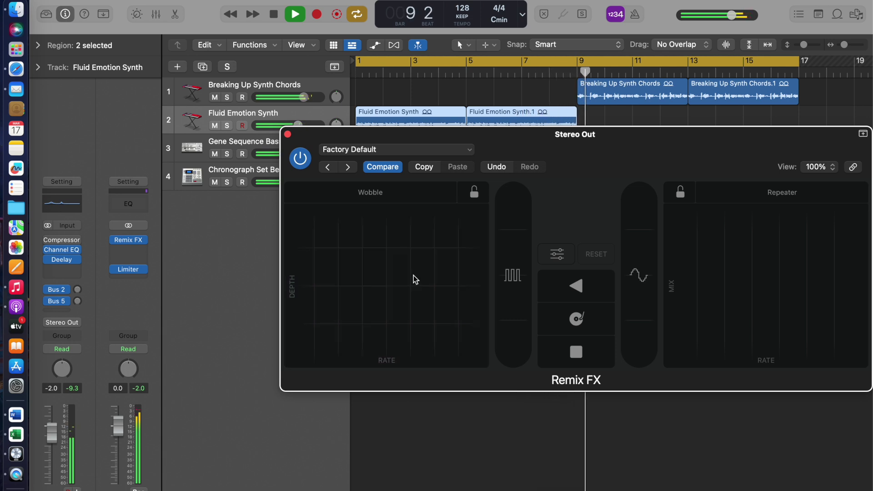
pyautogui.moveTo(767, 278); pyautogui.dragTo(769, 278)
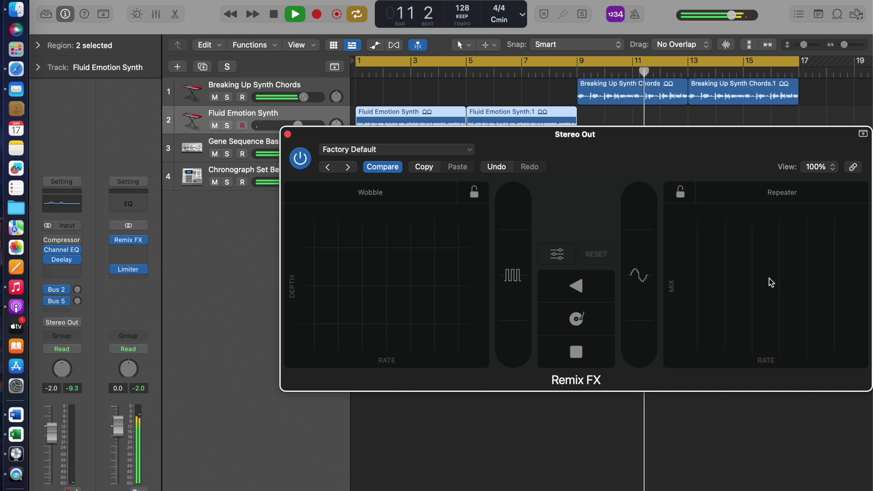
pyautogui.moveTo(768, 278); pyautogui.dragTo(768, 279)
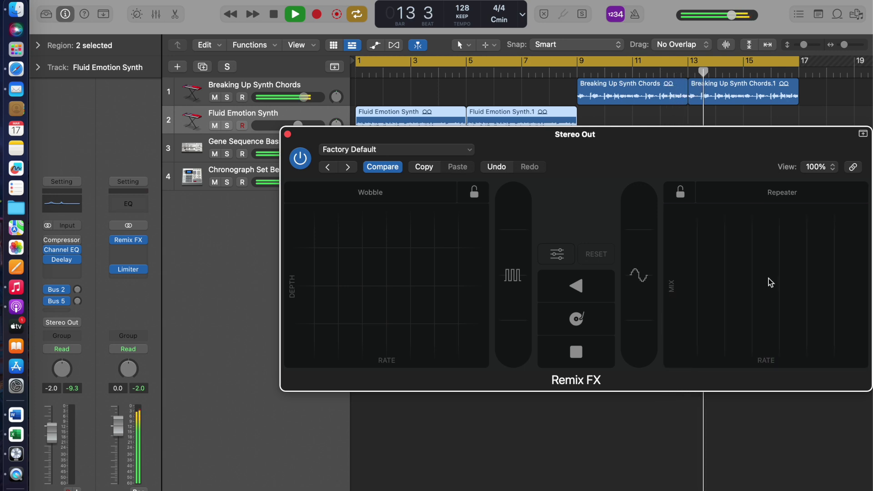
pyautogui.moveTo(770, 282); pyautogui.dragTo(766, 281)
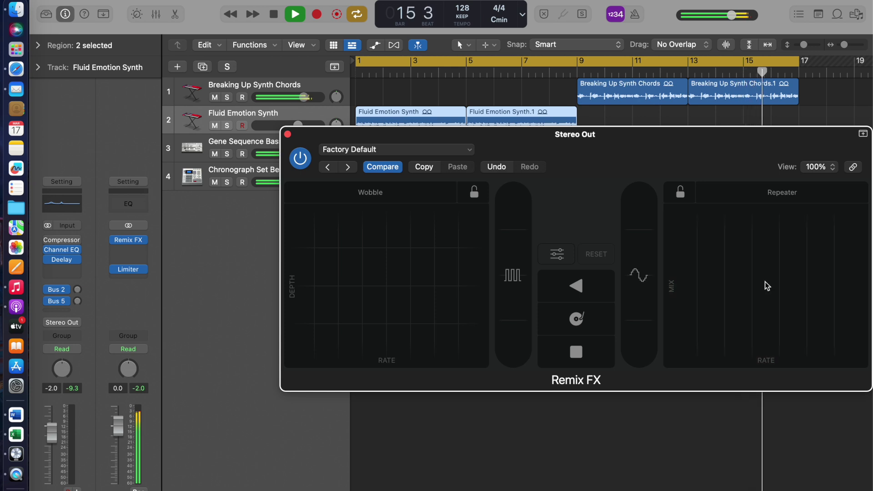
pyautogui.moveTo(766, 285); pyautogui.dragTo(765, 282)
# - Replace the Wobble pad with Orbit and audition it by sweeping its rate and depth
pyautogui.click(377, 194)
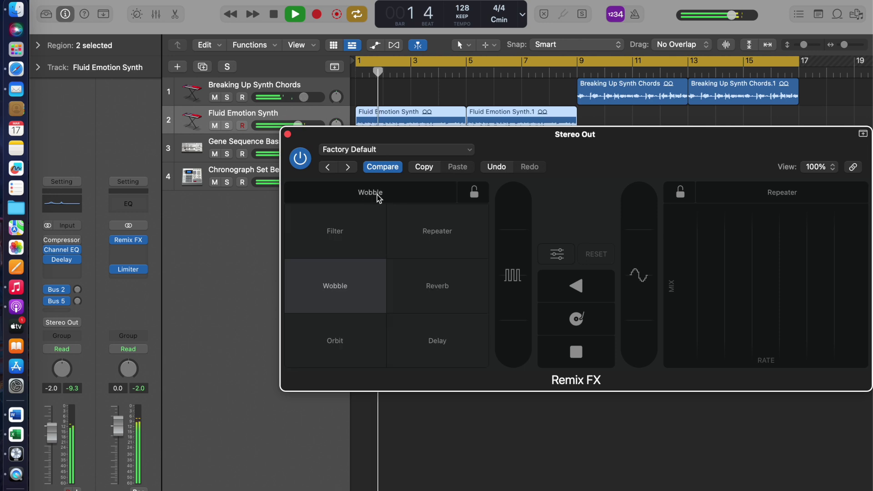
pyautogui.click(342, 343)
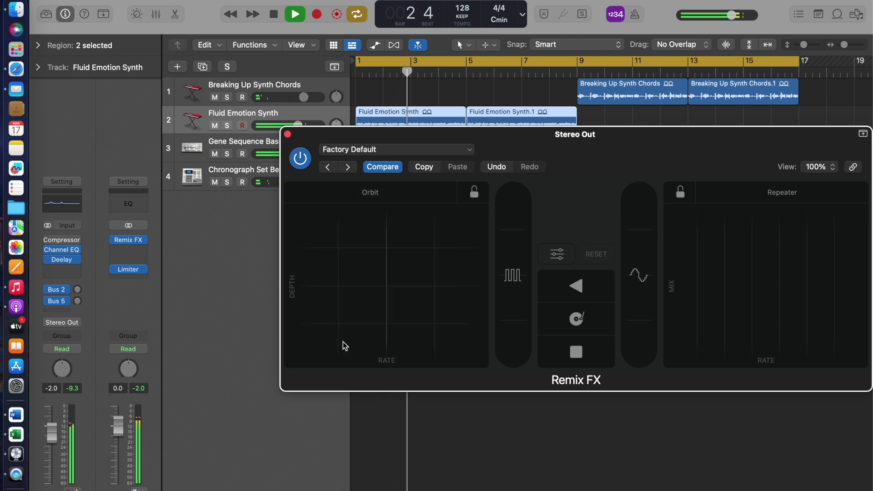
pyautogui.moveTo(351, 295); pyautogui.dragTo(372, 313)
pyautogui.moveTo(385, 304); pyautogui.dragTo(411, 287)
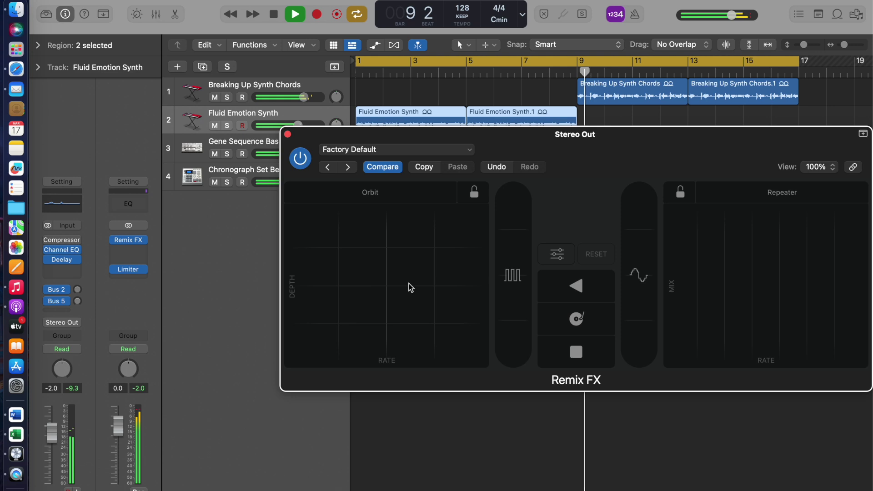
# - Replace the Repeater pad with Delay and audition it at a low feedback and rate
pyautogui.click(760, 196)
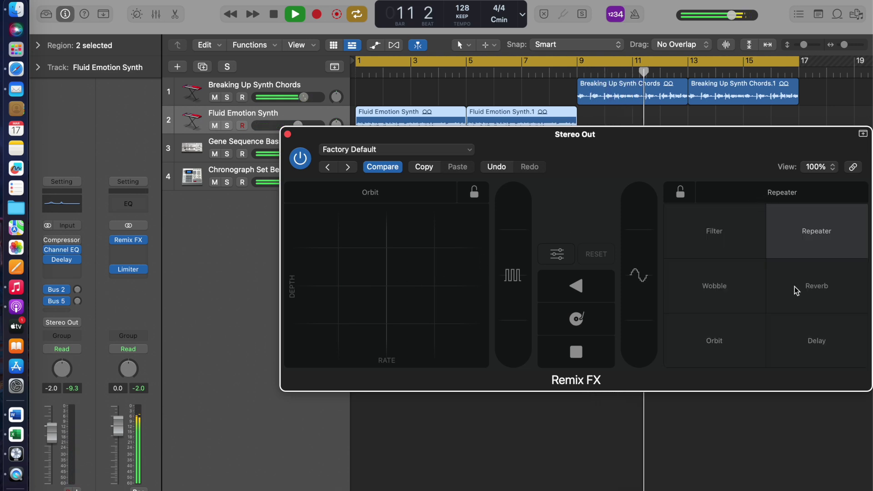
pyautogui.click(803, 336)
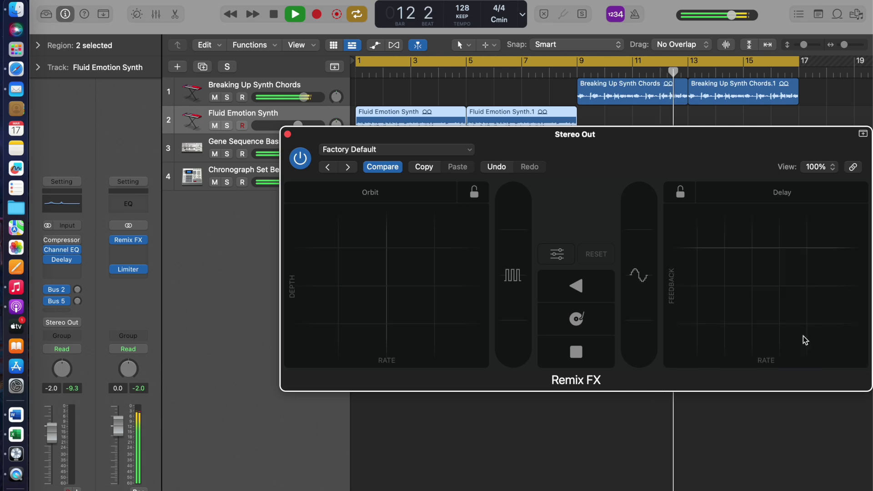
pyautogui.moveTo(729, 328); pyautogui.dragTo(713, 334)
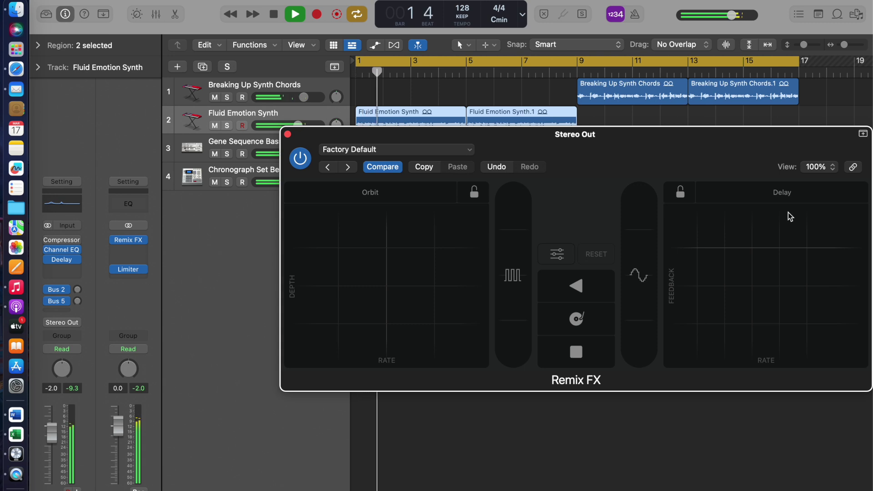
# - Assign Reverb in place of the Delay pad and Delay in place of Orbit, auditioning both before stopping playback
pyautogui.click(780, 193)
pyautogui.click(812, 287)
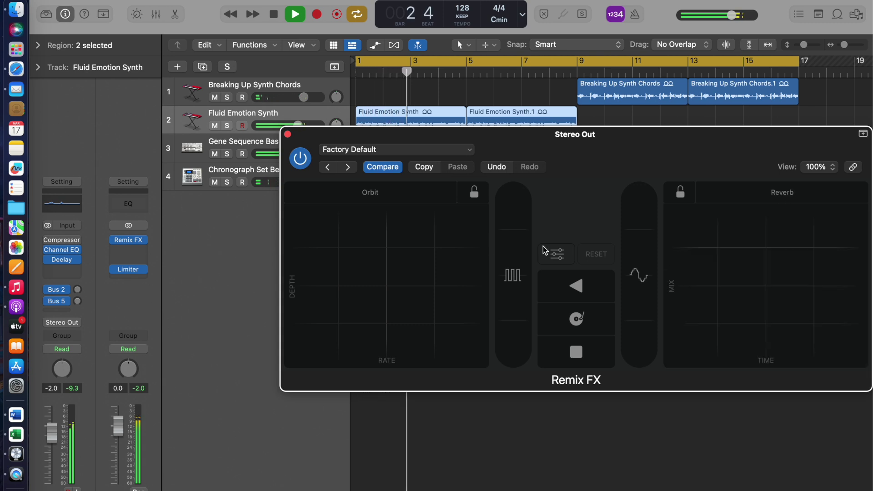
pyautogui.click(367, 198)
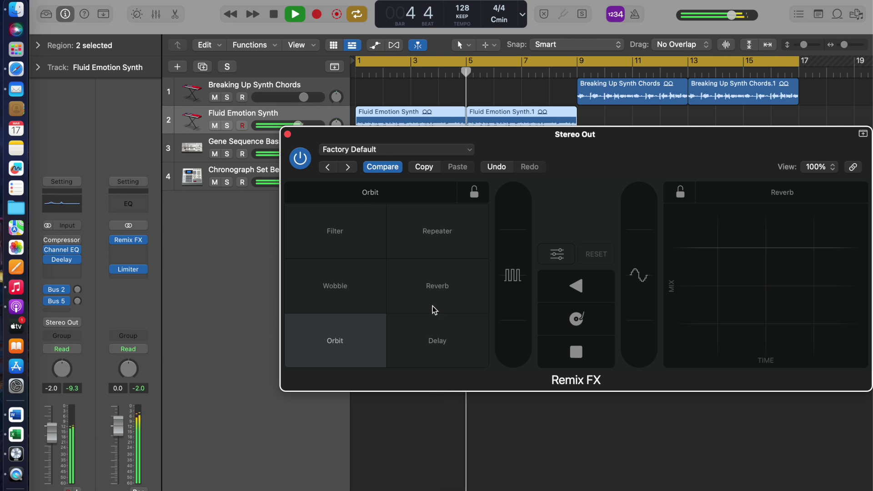
pyautogui.click(440, 342)
pyautogui.moveTo(367, 346); pyautogui.dragTo(350, 349)
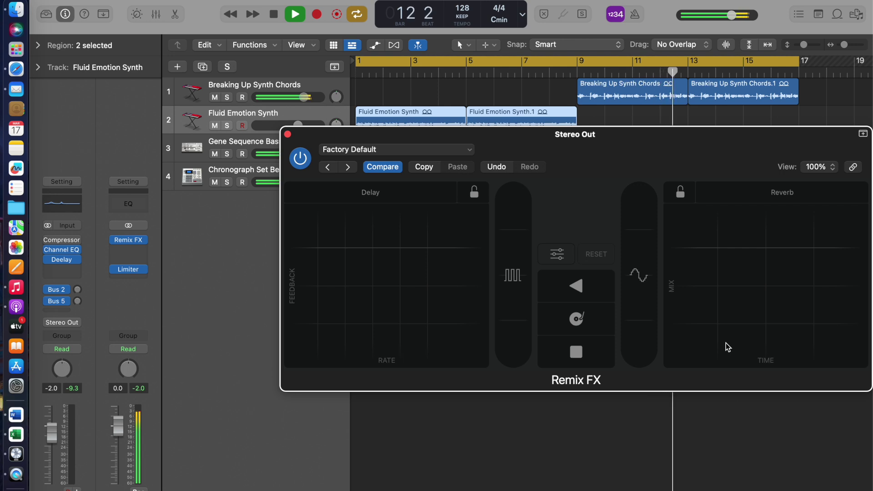
pyautogui.moveTo(726, 343); pyautogui.dragTo(722, 231)
pyautogui.press('space')
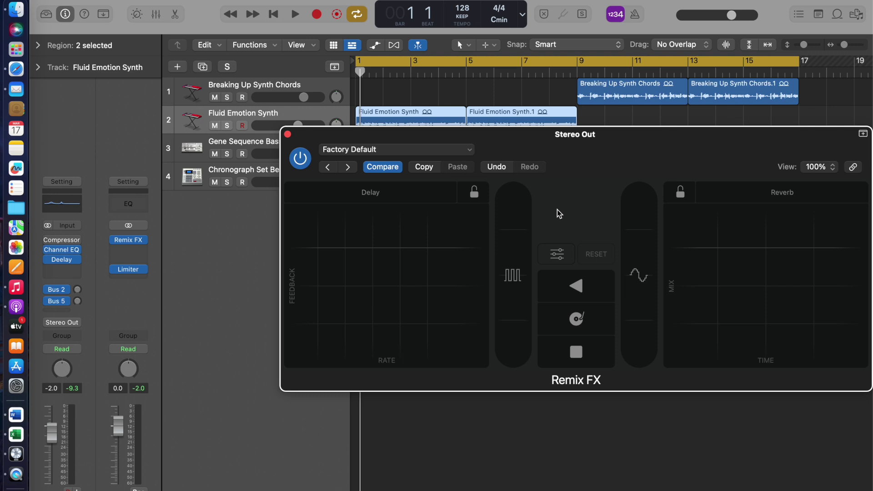
# - Play the project and audition the reverse and scratch effects in Remix FX
pyautogui.press('space')
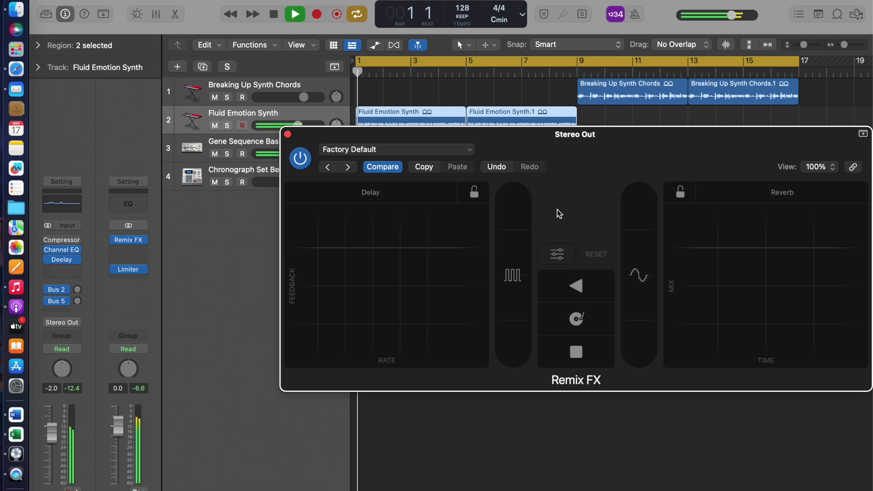
pyautogui.moveTo(568, 294); pyautogui.dragTo(593, 294)
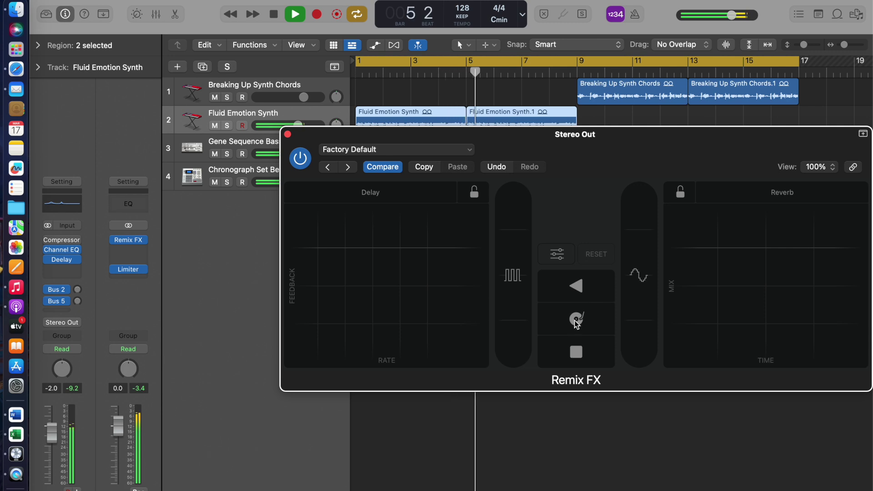
pyautogui.moveTo(574, 320); pyautogui.dragTo(574, 320)
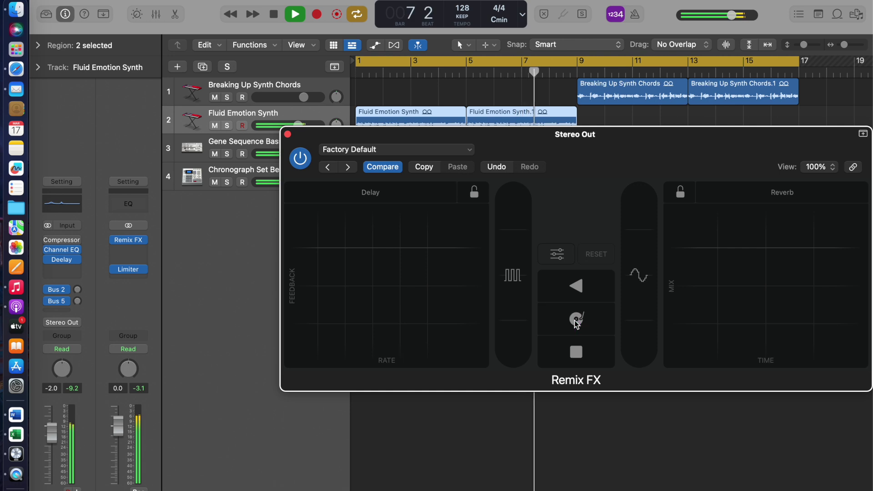
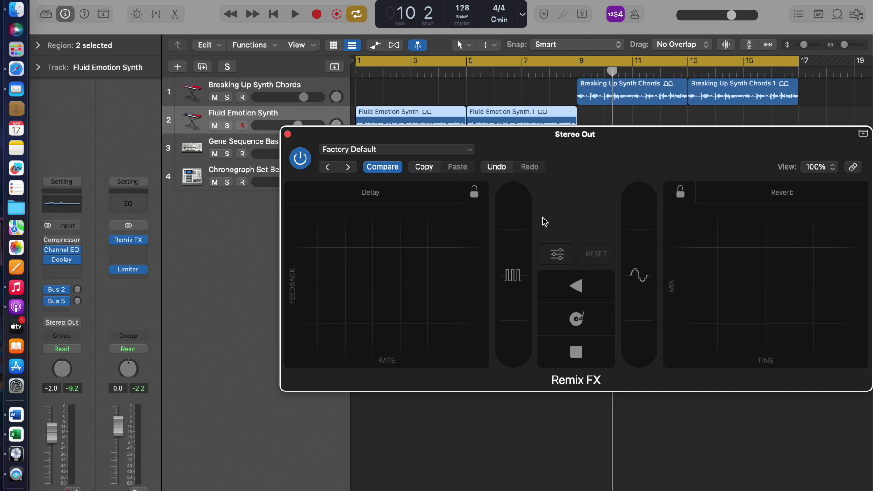
# - Set the Delay pad back to Filter and close the Remix FX window
pyautogui.click(371, 192)
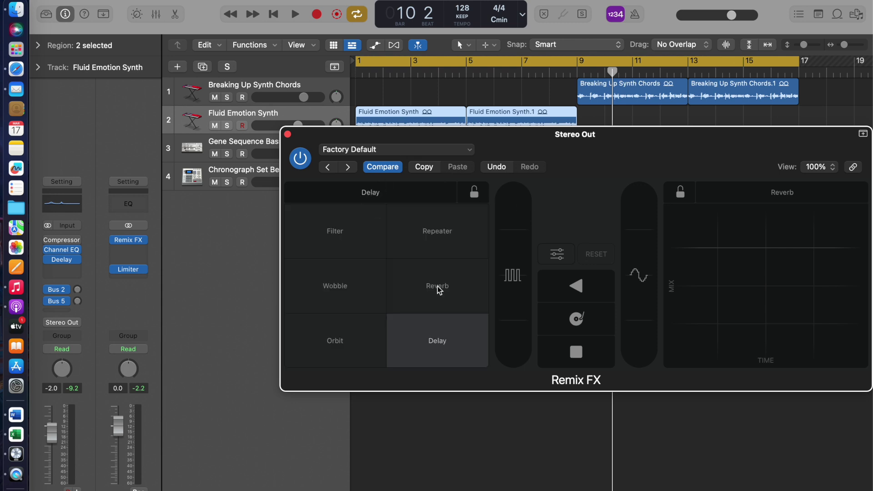
pyautogui.click(331, 228)
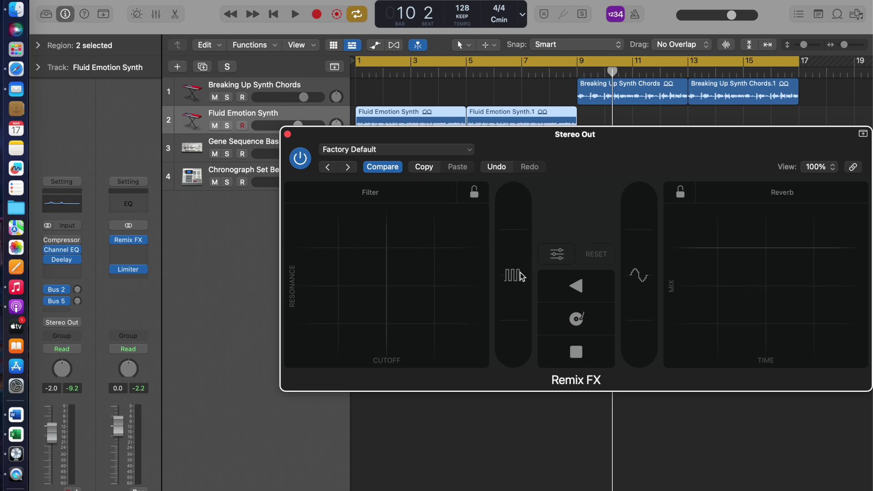
pyautogui.click(287, 135)
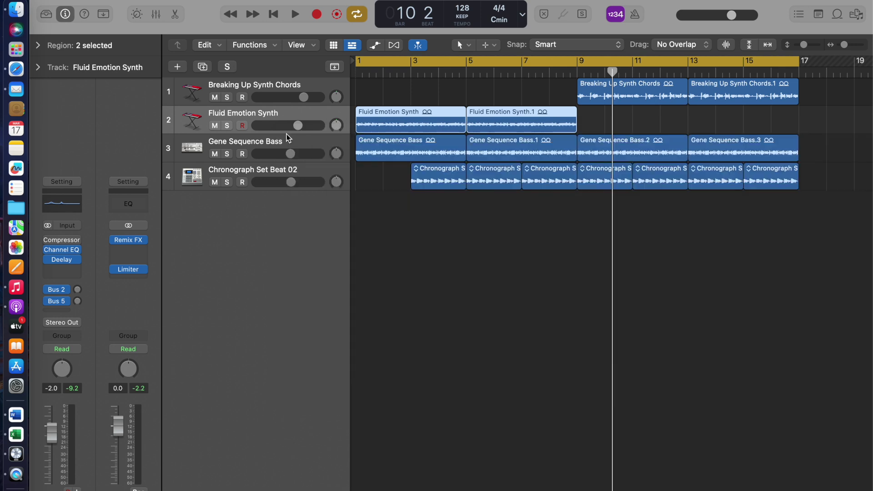
# - Return the playhead to the project start and show the Stereo Out channel as an output track in the arrangement
pyautogui.press('Return')
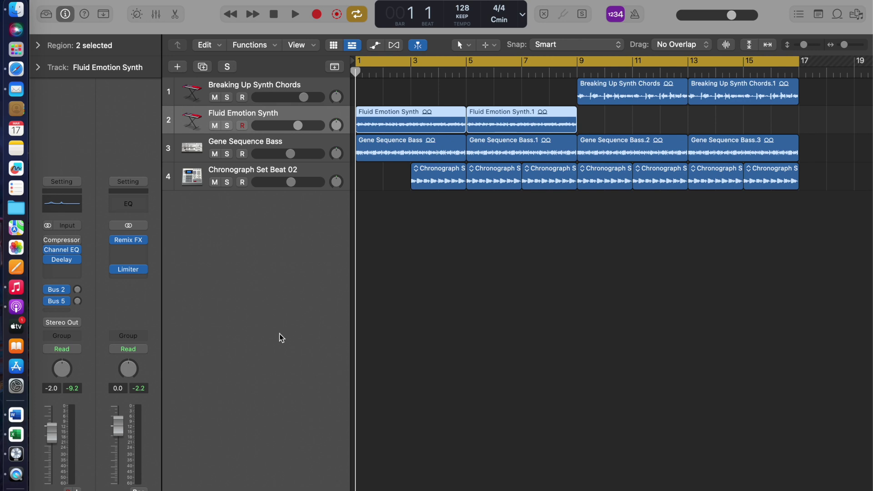
pyautogui.press('x')
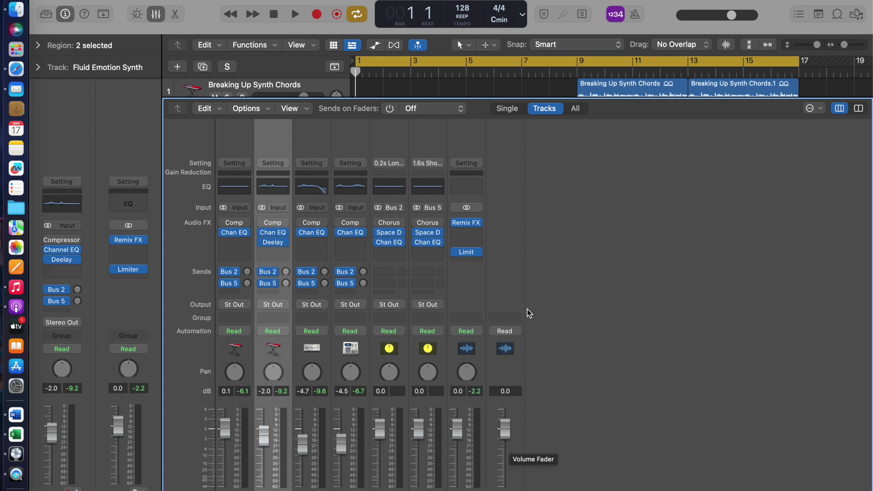
pyautogui.click(466, 291)
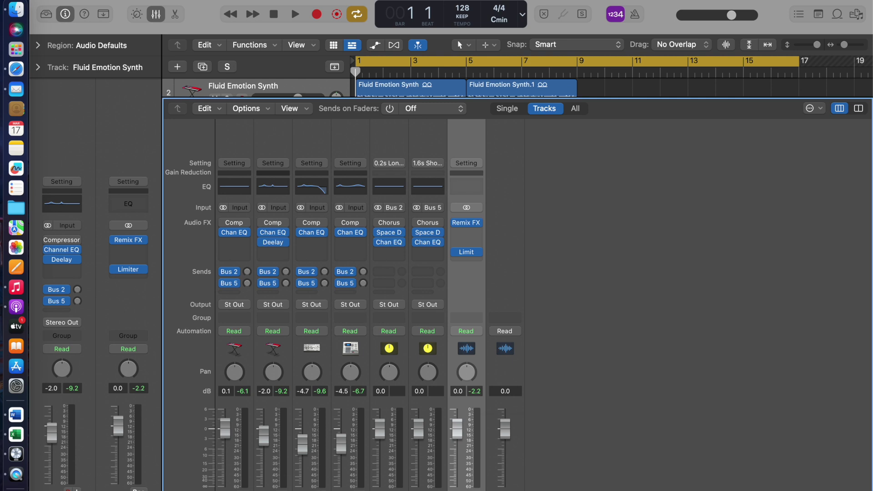
pyautogui.rightClick(476, 416)
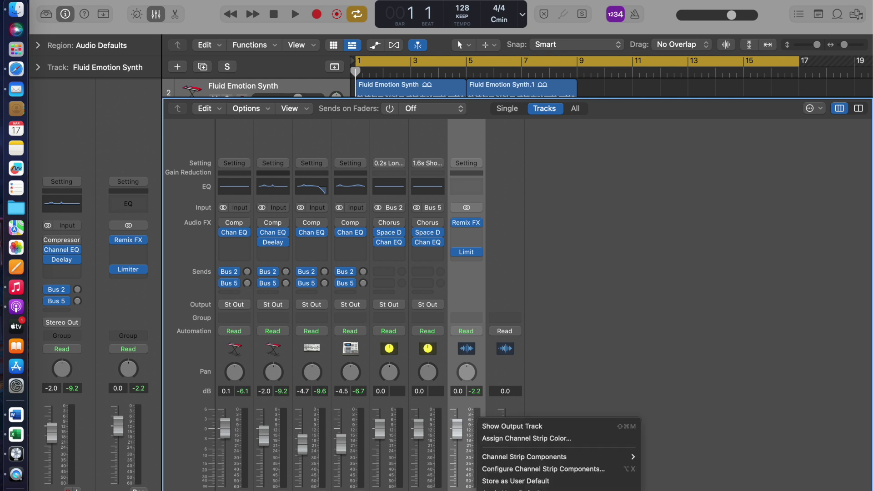
pyautogui.click(528, 426)
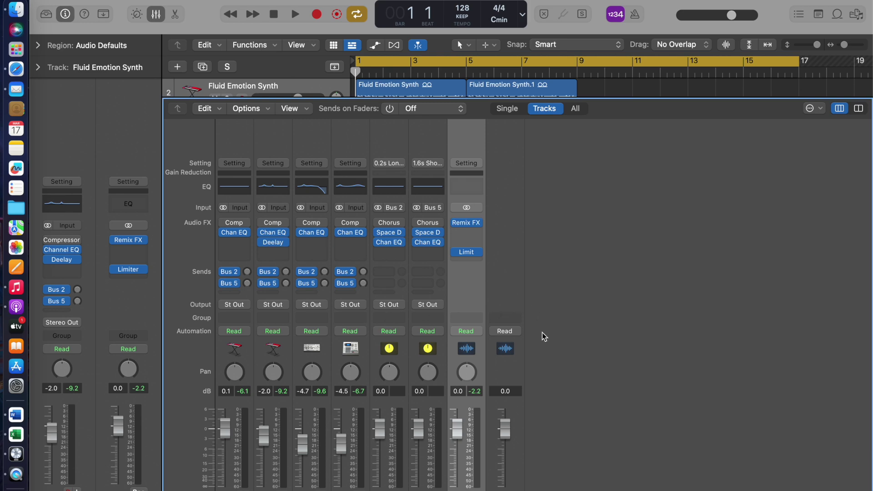
pyautogui.press('x')
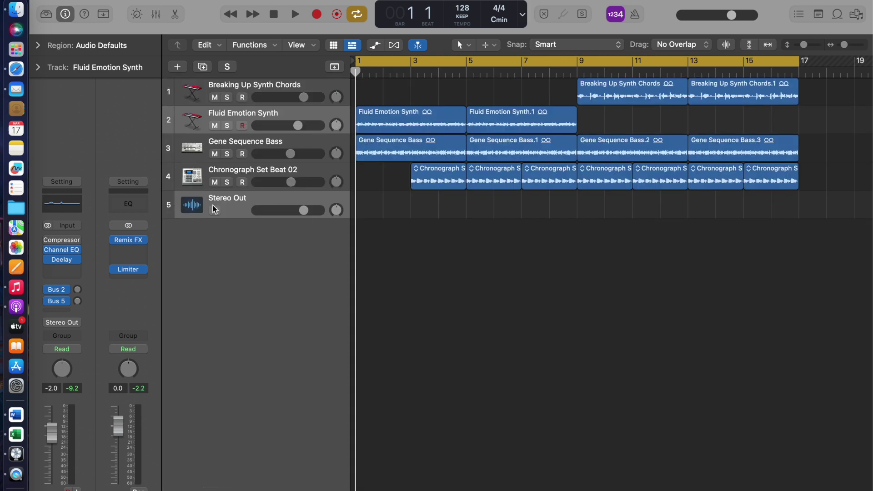
# - Set the Stereo Out track to record automation with MIDI regions
pyautogui.click(241, 202)
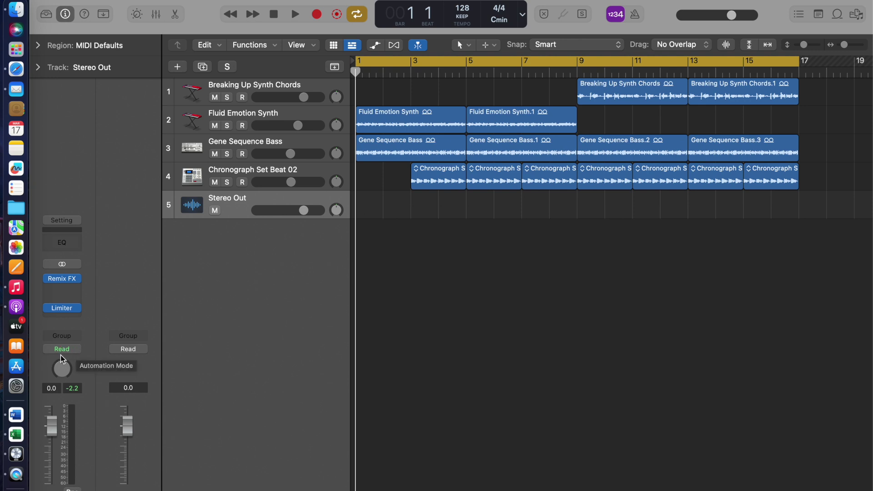
pyautogui.click(77, 350)
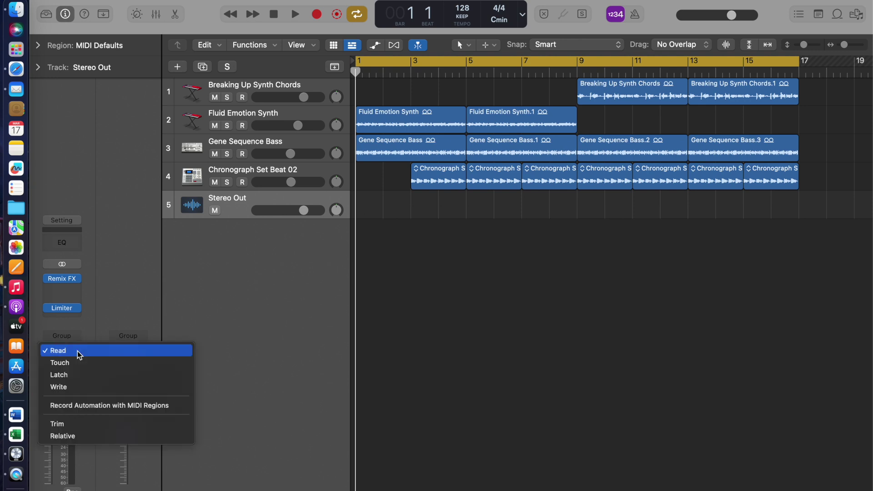
pyautogui.click(85, 409)
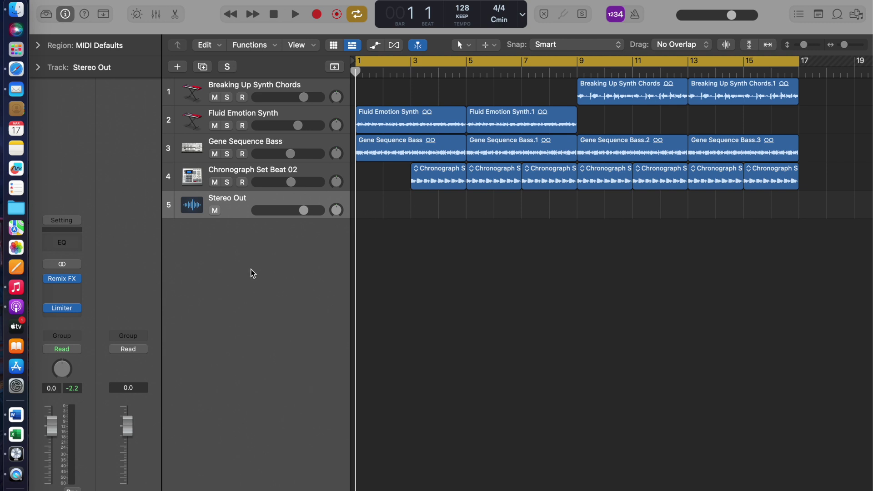
# - With cycle mode off, record a Remix FX performance on Stereo Out using the Filter pad and the gater strip
pyautogui.click(376, 62)
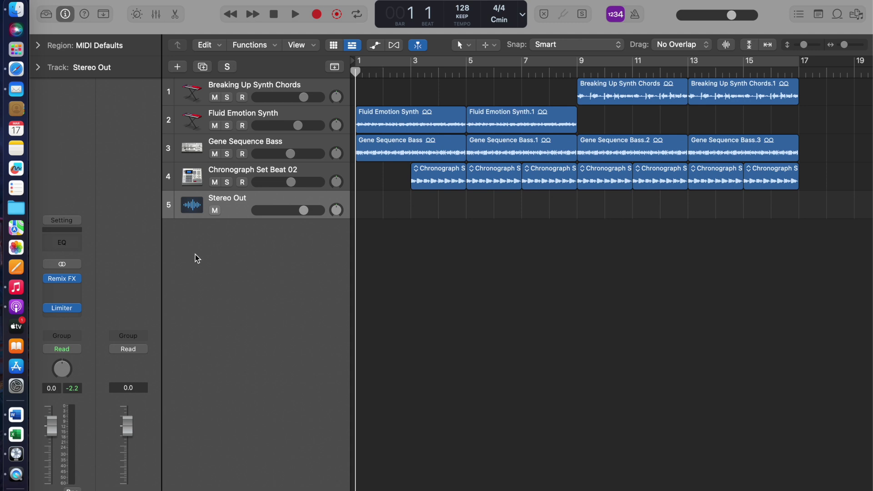
pyautogui.click(63, 279)
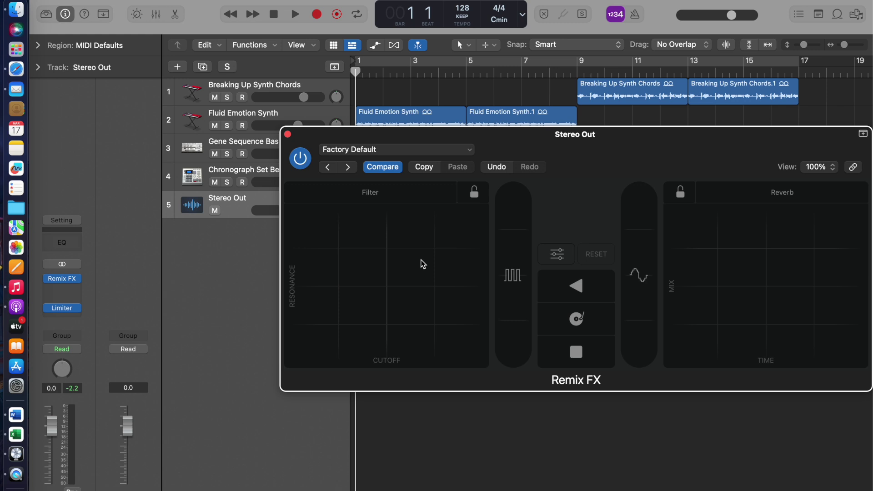
pyautogui.click(318, 16)
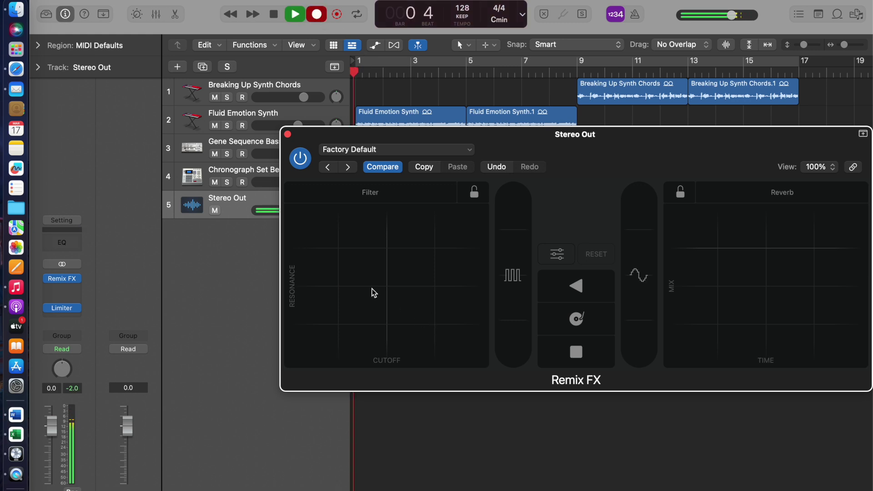
pyautogui.moveTo(372, 288)
pyautogui.mouseDown()
pyautogui.moveTo(358, 255)
pyautogui.moveTo(375, 244)
pyautogui.moveTo(412, 245)
pyautogui.moveTo(427, 263)
pyautogui.moveTo(427, 278)
pyautogui.moveTo(400, 287)
pyautogui.moveTo(368, 249)
pyautogui.moveTo(348, 244)
pyautogui.moveTo(340, 258)
pyautogui.moveTo(347, 281)
pyautogui.moveTo(402, 269)
pyautogui.moveTo(426, 279)
pyautogui.moveTo(423, 295)
pyautogui.moveTo(404, 293)
pyautogui.moveTo(358, 265)
pyautogui.moveTo(346, 288)
pyautogui.moveTo(388, 299)
pyautogui.mouseUp()
pyautogui.moveTo(520, 282); pyautogui.dragTo(516, 274)
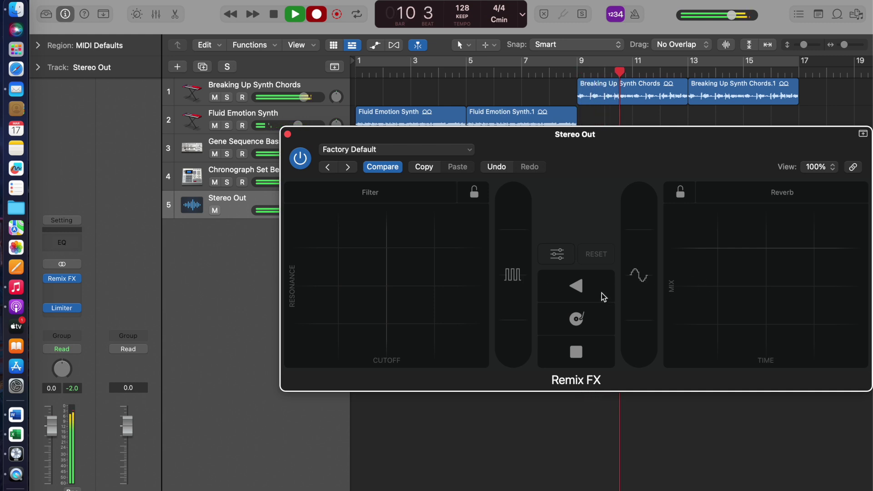
# - Switch the Filter pad to Repeater during recording, perform Repeater and Reverb moves, and end the take with Remix FX closed
pyautogui.click(378, 192)
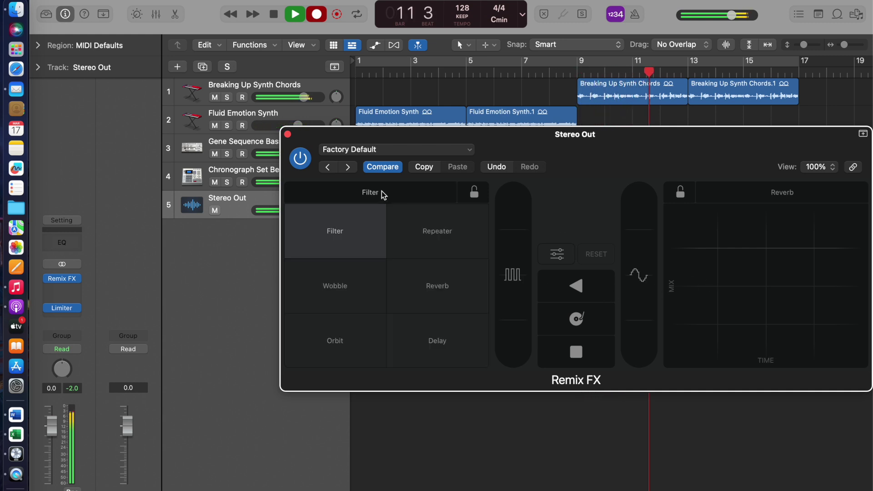
pyautogui.click(449, 249)
pyautogui.moveTo(382, 285)
pyautogui.mouseDown()
pyautogui.moveTo(380, 277)
pyautogui.moveTo(374, 282)
pyautogui.mouseUp()
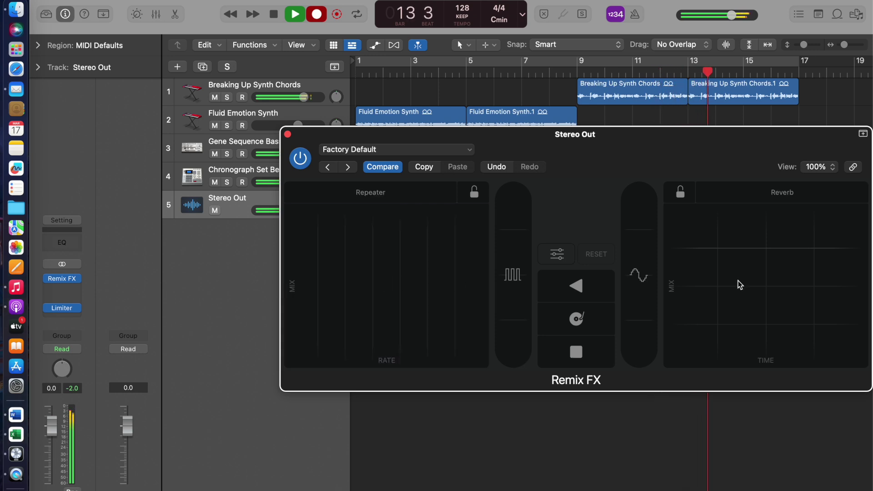
pyautogui.moveTo(738, 280); pyautogui.dragTo(731, 243)
pyautogui.press('space')
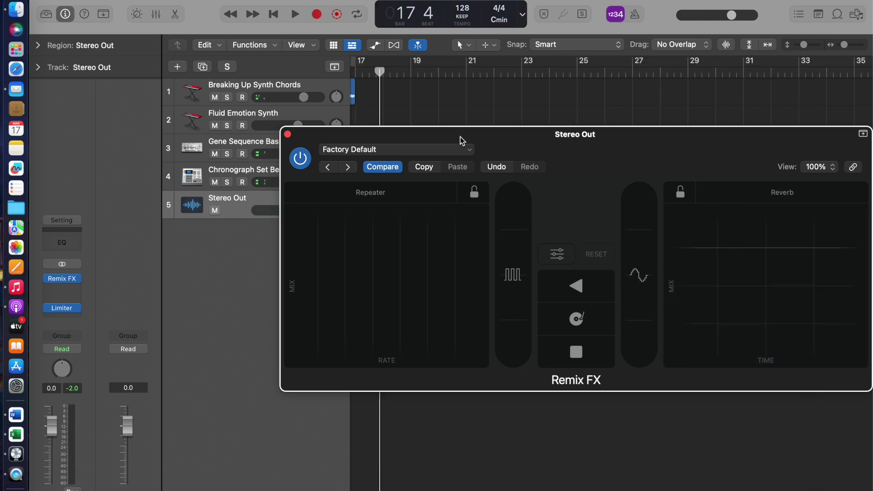
pyautogui.click(288, 136)
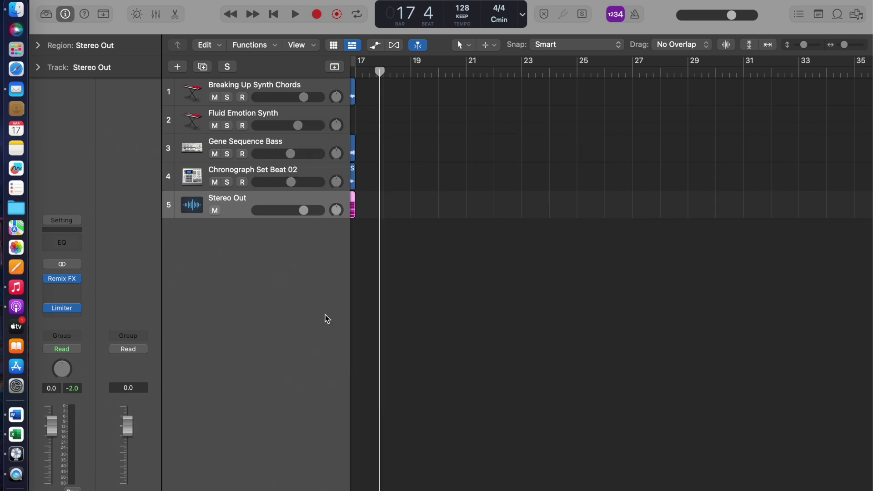
# - Return to the project start and set the Repeater pad in Remix FX back to Filter
pyautogui.press('Return')
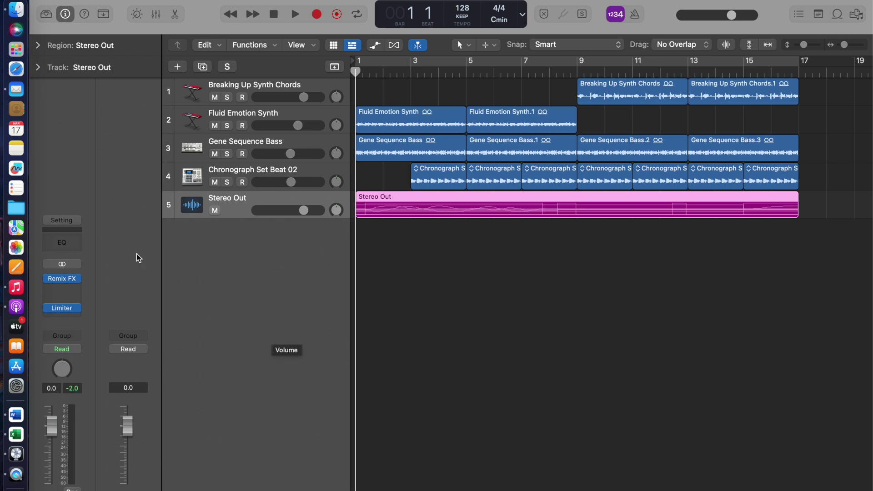
pyautogui.click(62, 279)
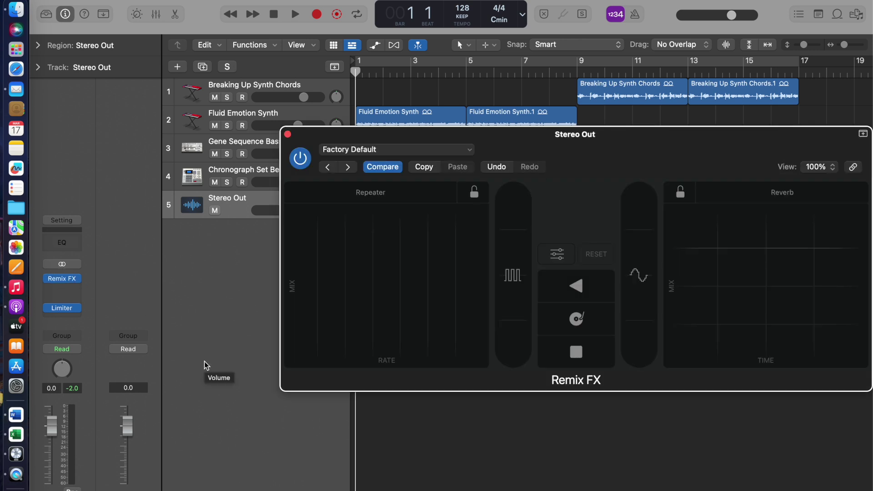
pyautogui.click(382, 193)
pyautogui.click(346, 234)
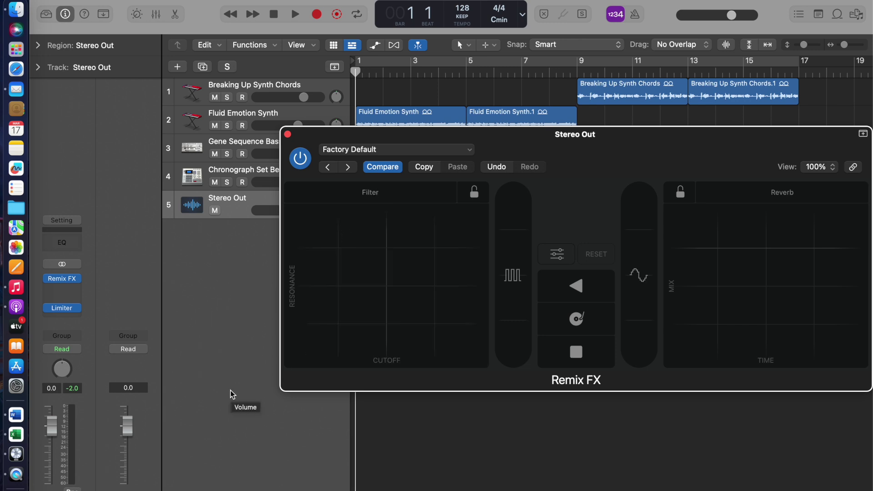
# - Play back the recorded Remix FX automation from bar 1 to bar 5 and close the plug-in window
pyautogui.press('space')
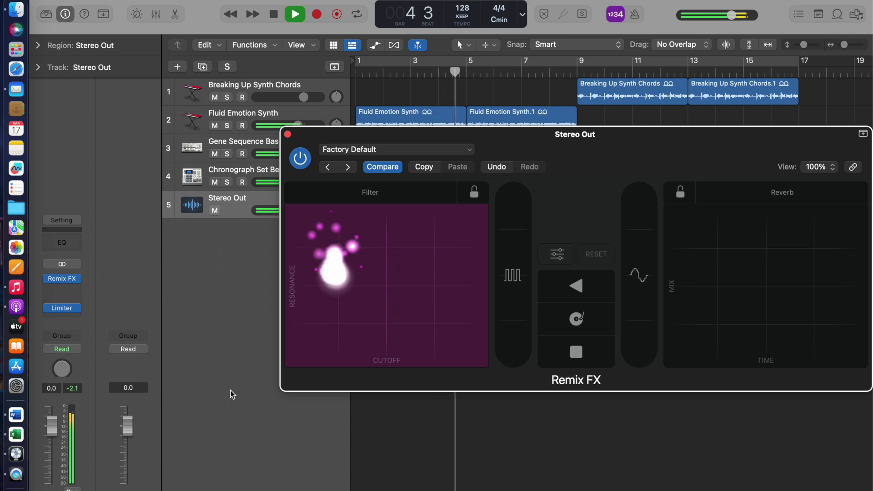
pyautogui.press('space')
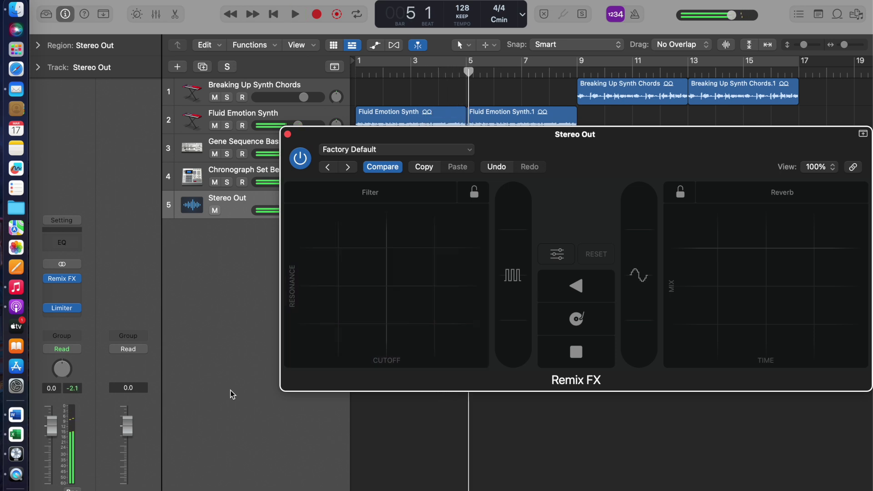
pyautogui.click(287, 135)
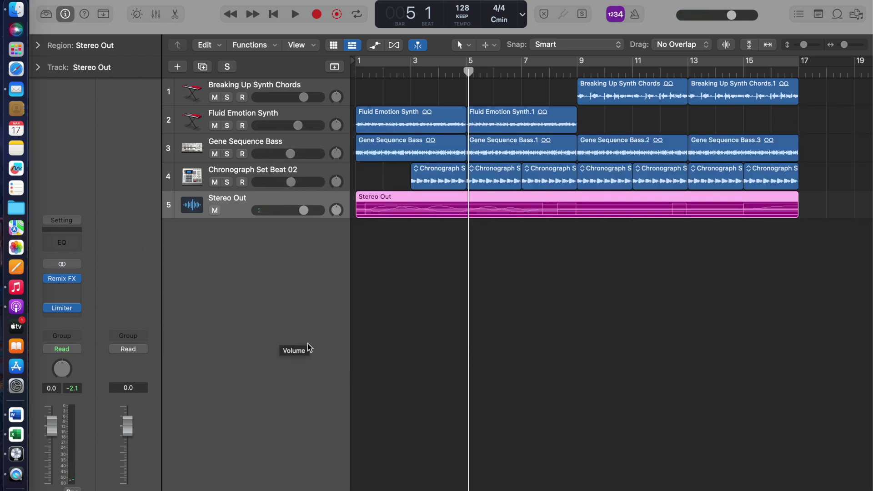